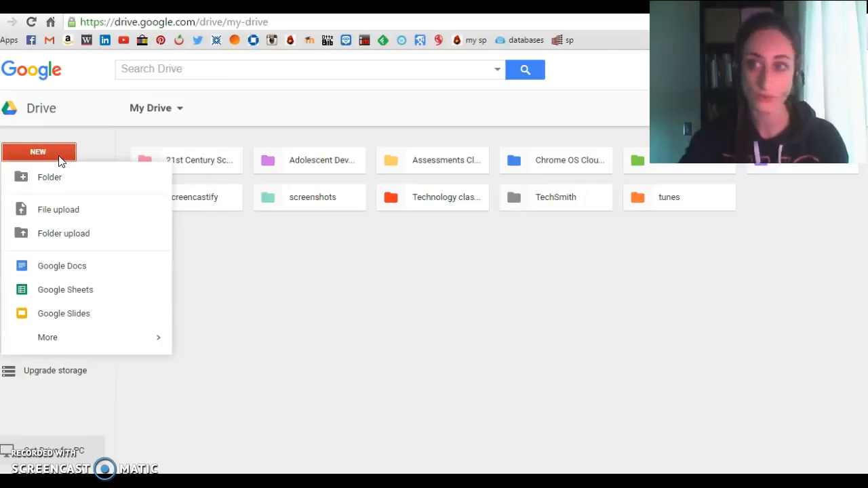
# Create a new Google Drawings file from Drive and title it demo1.
pyautogui.moveTo(66, 341)
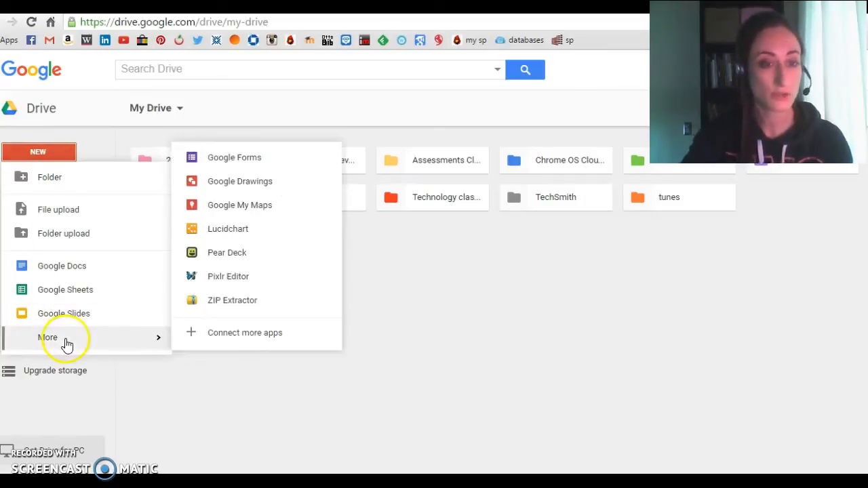
pyautogui.click(237, 182)
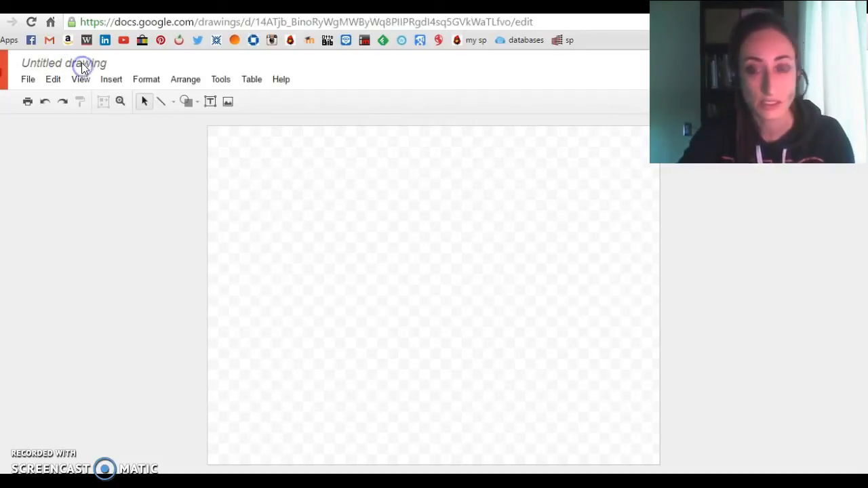
pyautogui.click(105, 63)
pyautogui.click(106, 63)
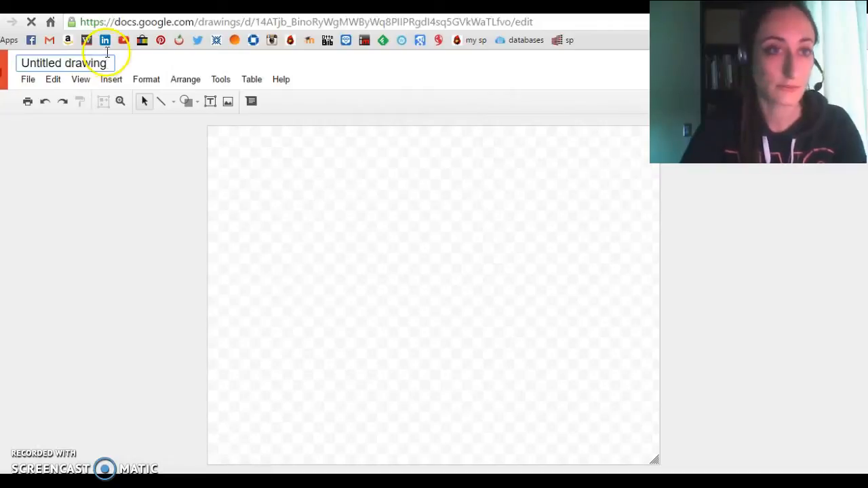
pyautogui.write('d')
pyautogui.click(114, 65)
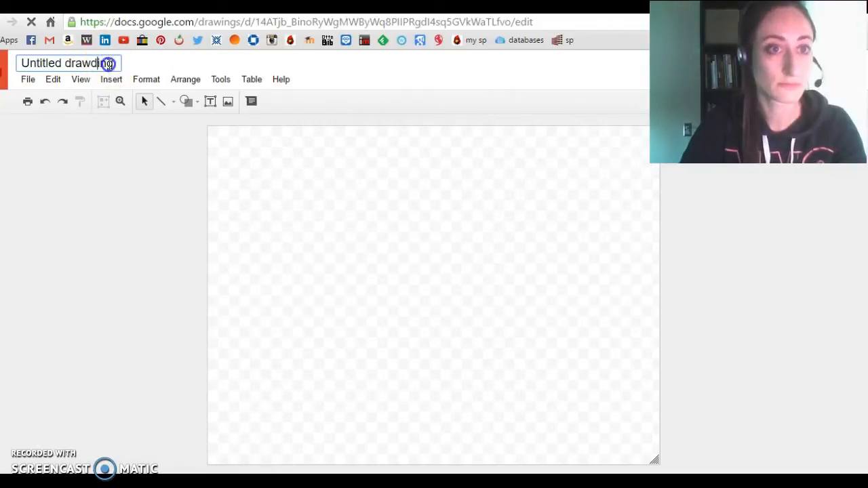
pyautogui.tripleClick(114, 64)
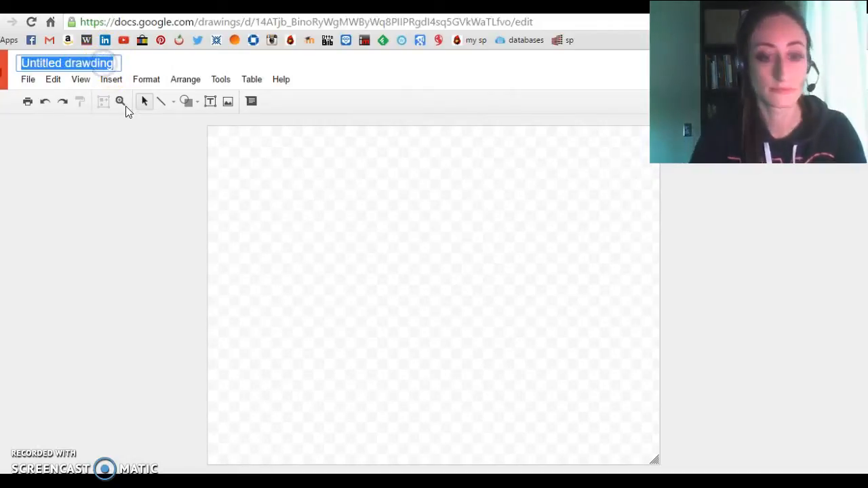
pyautogui.write('demo1')
pyautogui.click(432, 273)
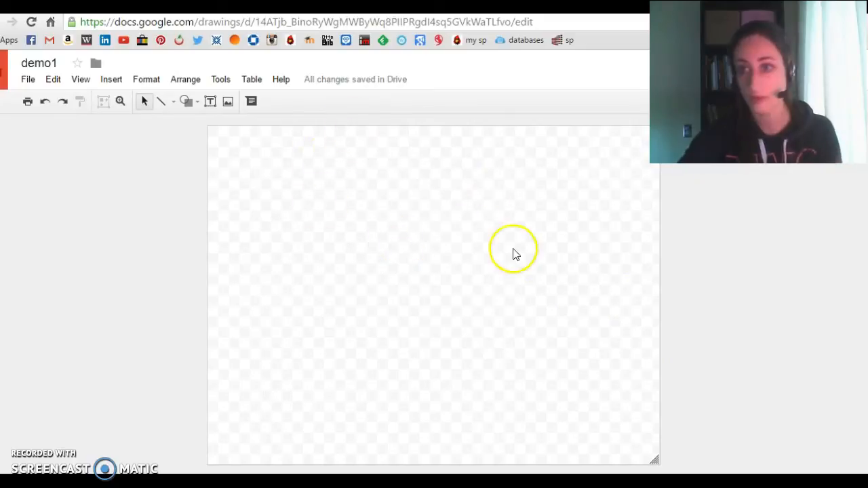
# Set the drawing's page size to a custom 400 × 400 pixels.
pyautogui.click(27, 81)
pyautogui.click(28, 85)
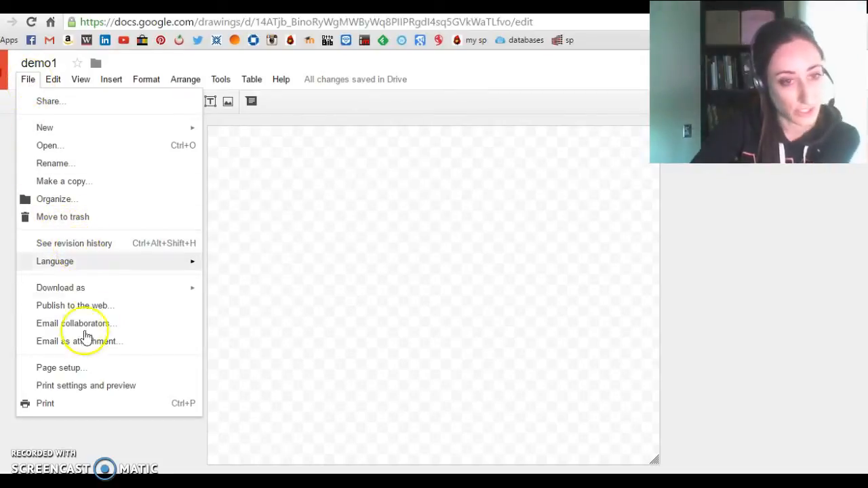
pyautogui.click(84, 367)
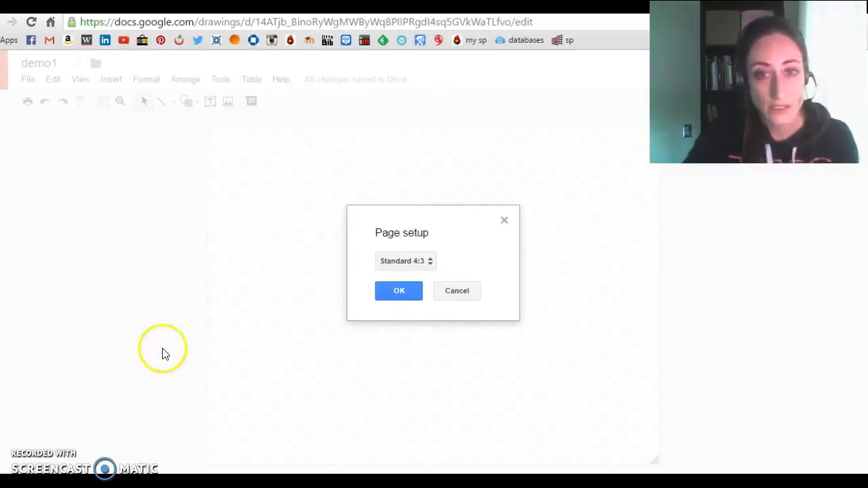
pyautogui.click(429, 260)
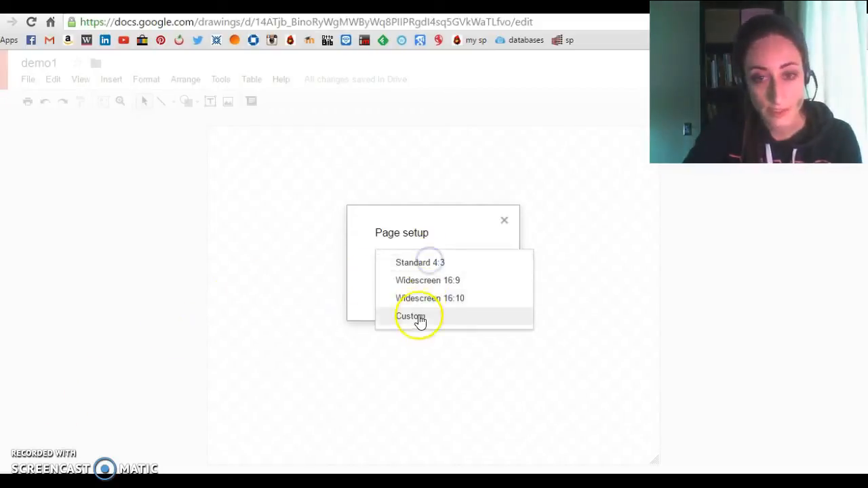
pyautogui.click(420, 316)
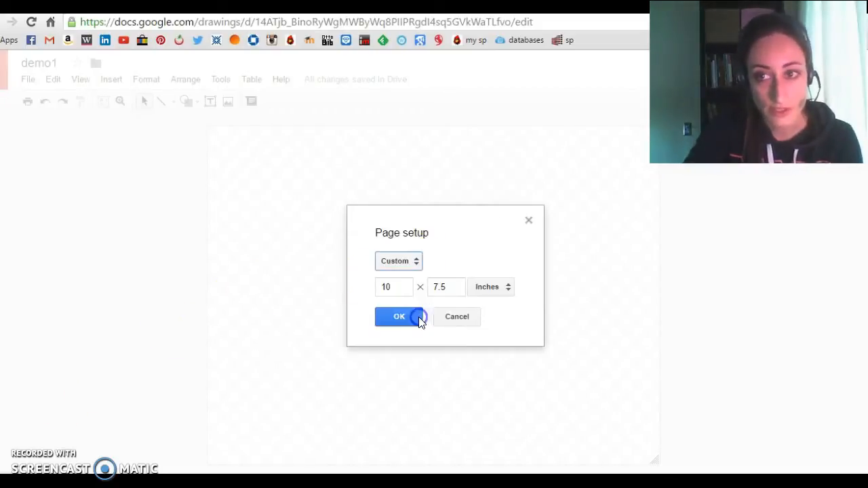
pyautogui.click(501, 289)
pyautogui.click(501, 341)
pyautogui.moveTo(411, 287); pyautogui.dragTo(367, 292)
pyautogui.write('400')
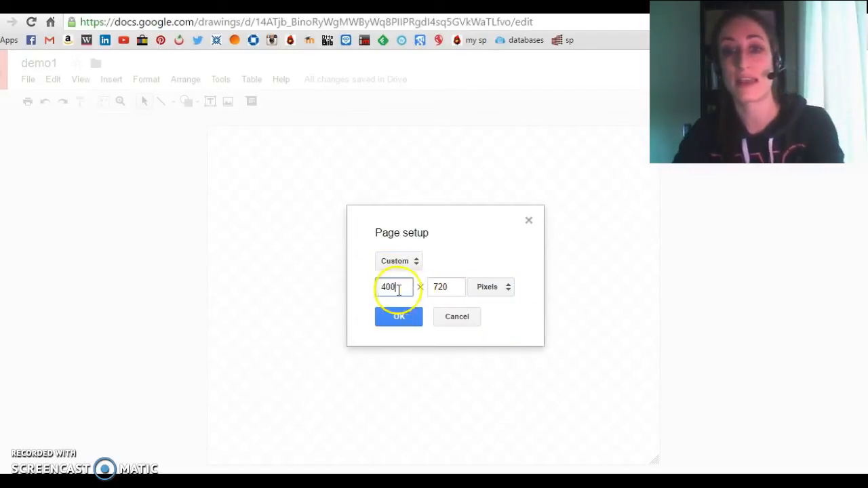
pyautogui.moveTo(457, 287); pyautogui.dragTo(425, 291)
pyautogui.write('400')
pyautogui.click(413, 318)
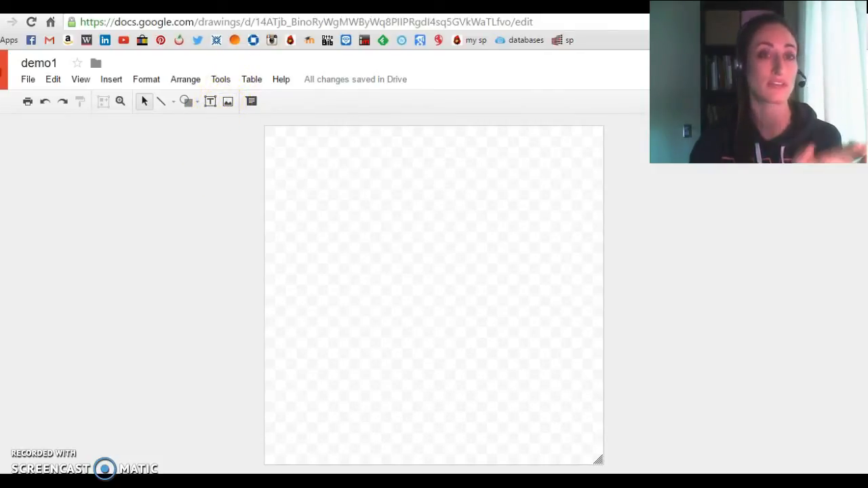
# Open photosforclass.com in a new browser tab.
pyautogui.click(297, 7)
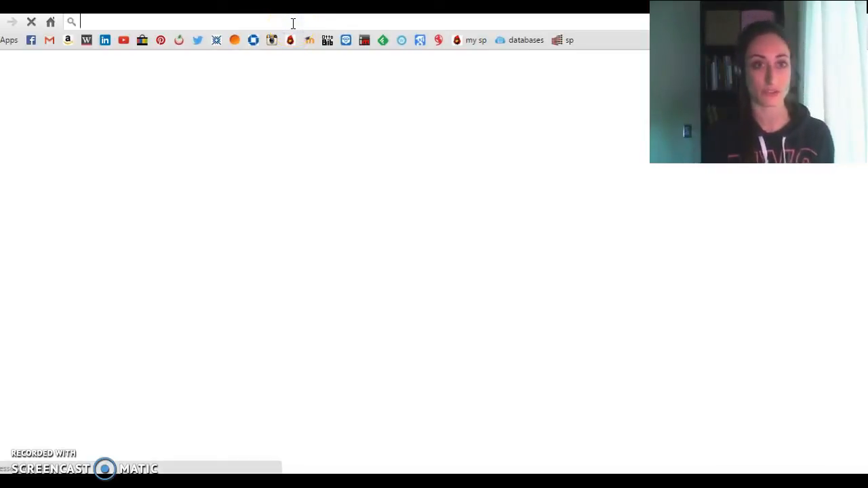
pyautogui.write('photosforclass.com')
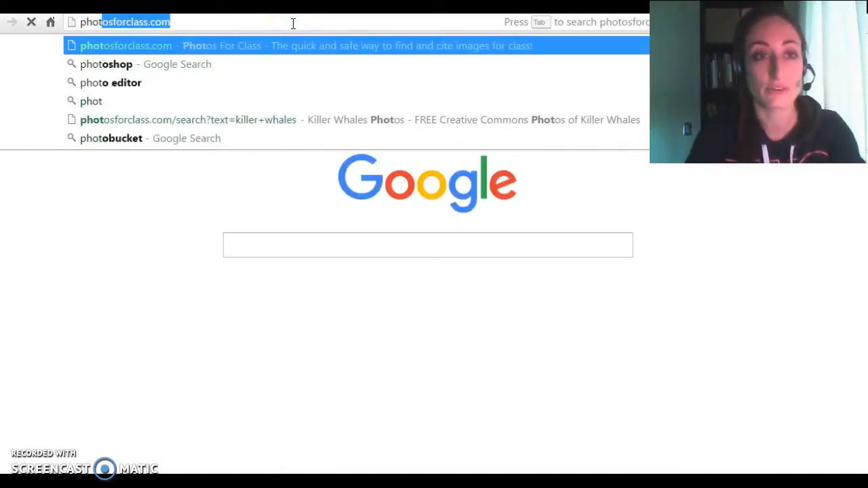
pyautogui.click(286, 41)
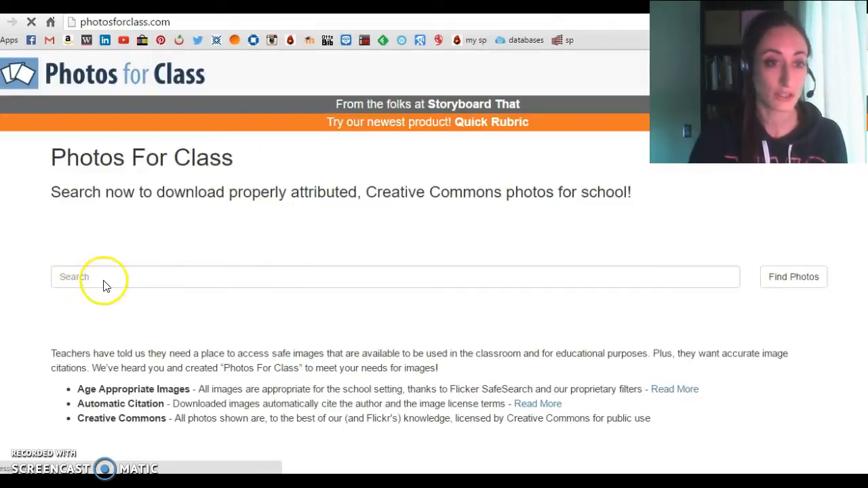
# Search Photos For Class for killer whales.
pyautogui.click(98, 278)
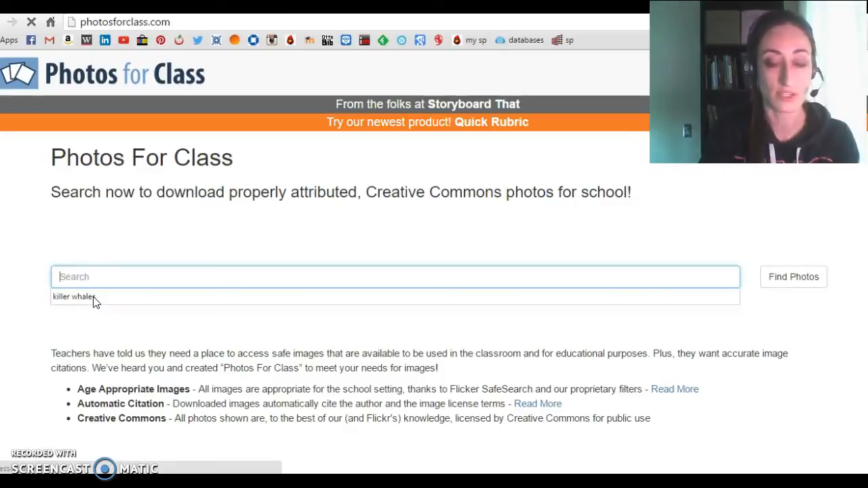
pyautogui.click(93, 297)
pyautogui.click(233, 282)
pyautogui.click(160, 280)
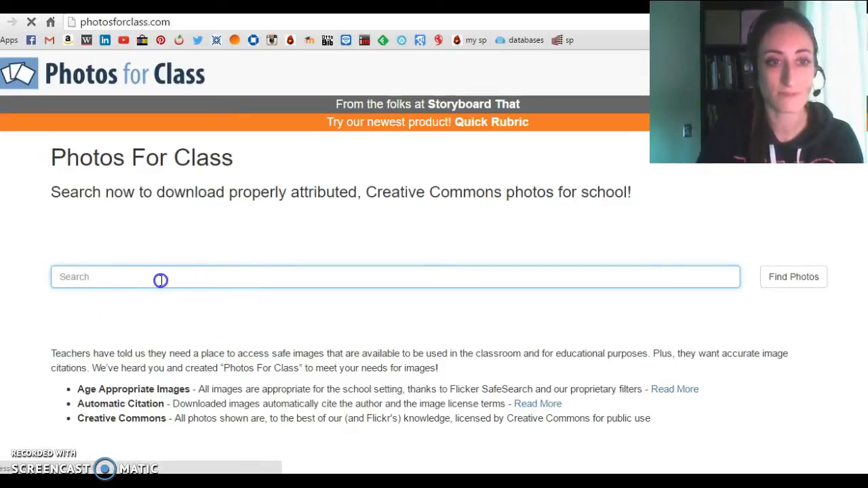
pyautogui.click(161, 280)
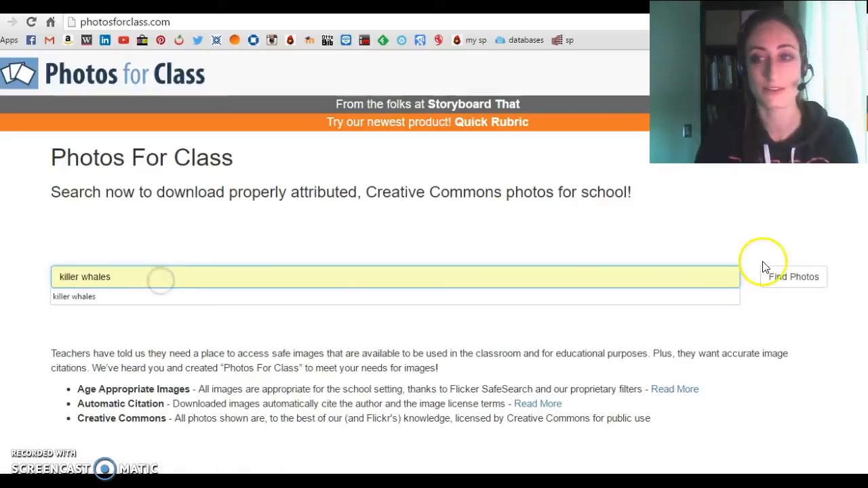
pyautogui.click(779, 275)
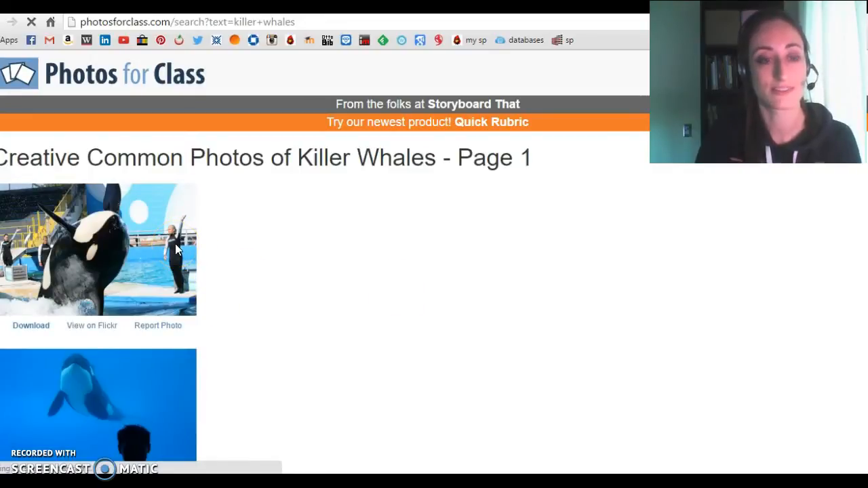
# Look through the killer whale photo results for a suitable picture.
pyautogui.scroll(-2, 175, 246)
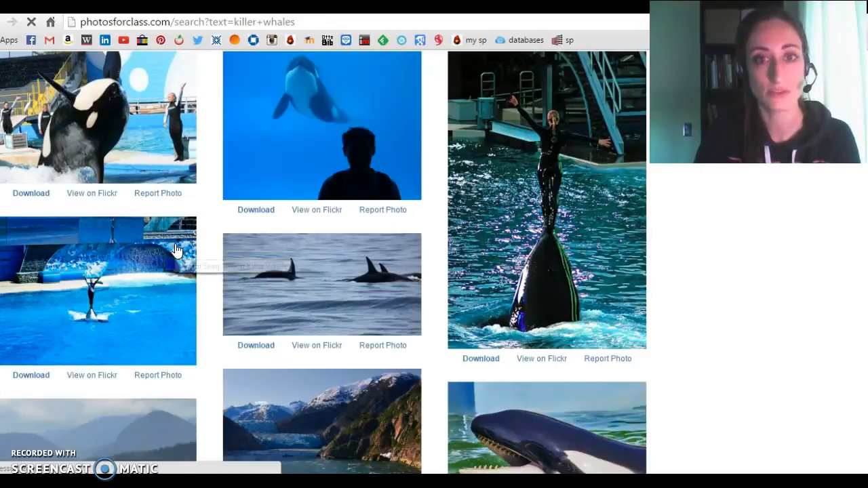
pyautogui.scroll(2, 177, 251)
pyautogui.scroll(-2, 177, 251)
pyautogui.scroll(-4, 176, 251)
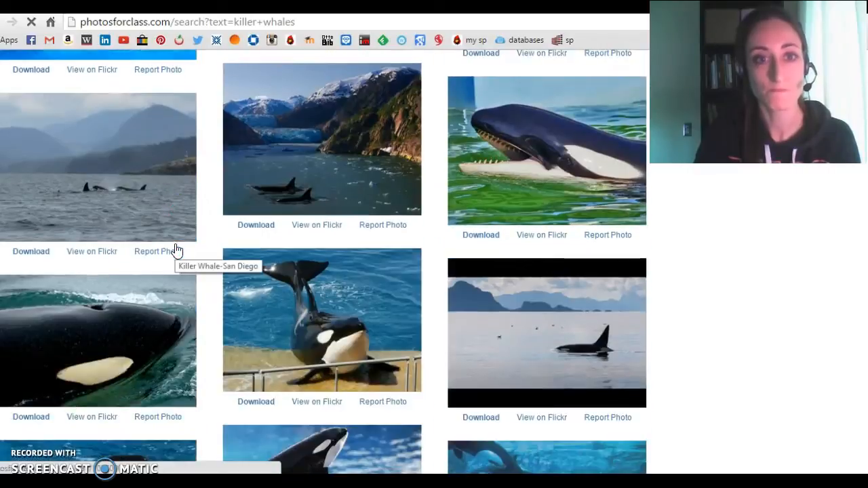
pyautogui.scroll(3, 177, 251)
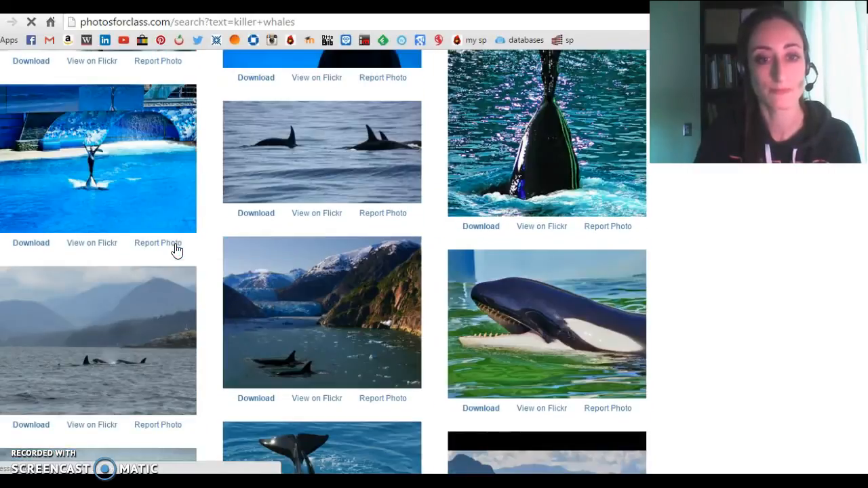
pyautogui.scroll(-2, 176, 251)
pyautogui.scroll(-4, 182, 234)
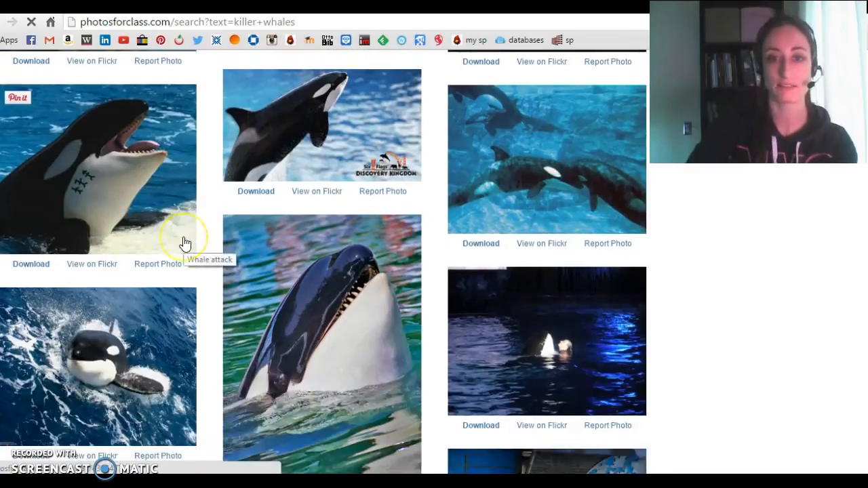
pyautogui.scroll(1, 183, 234)
pyautogui.scroll(6, 193, 230)
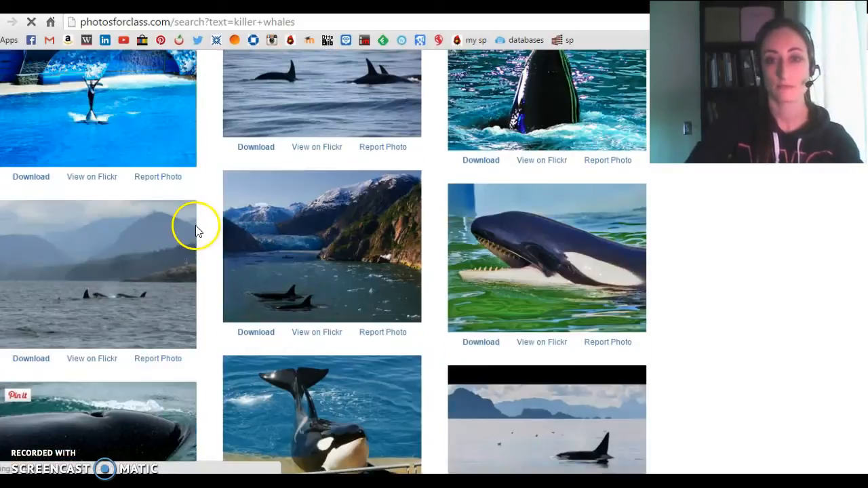
pyautogui.scroll(4, 197, 232)
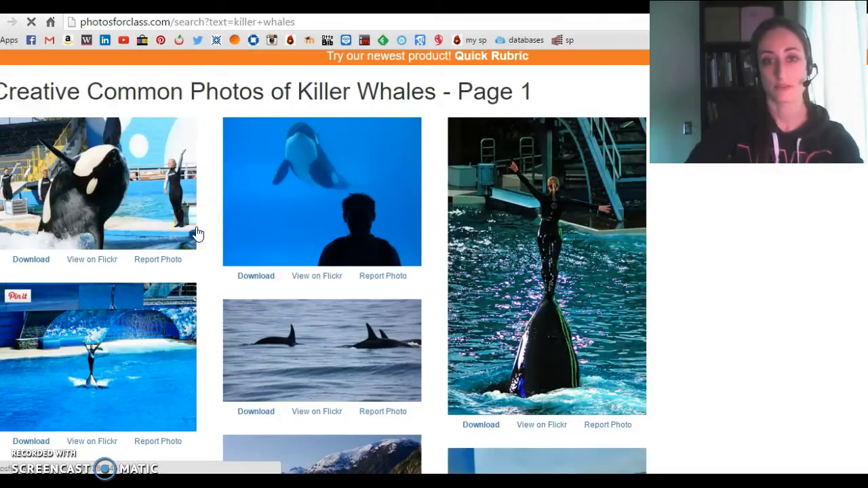
pyautogui.scroll(-8, 198, 232)
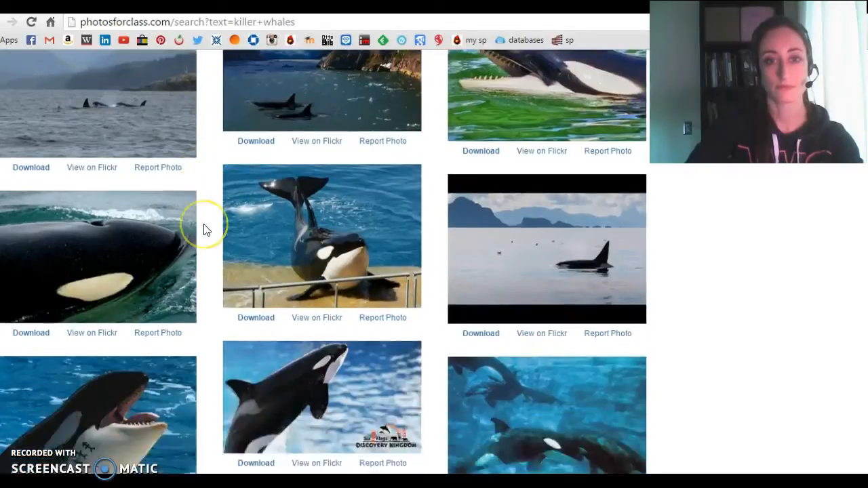
pyautogui.scroll(-4, 206, 230)
pyautogui.scroll(6, 206, 231)
pyautogui.scroll(4, 204, 229)
# Download the photo of the killer whale with its toothed mouth open above green water.
pyautogui.scroll(-2, 203, 229)
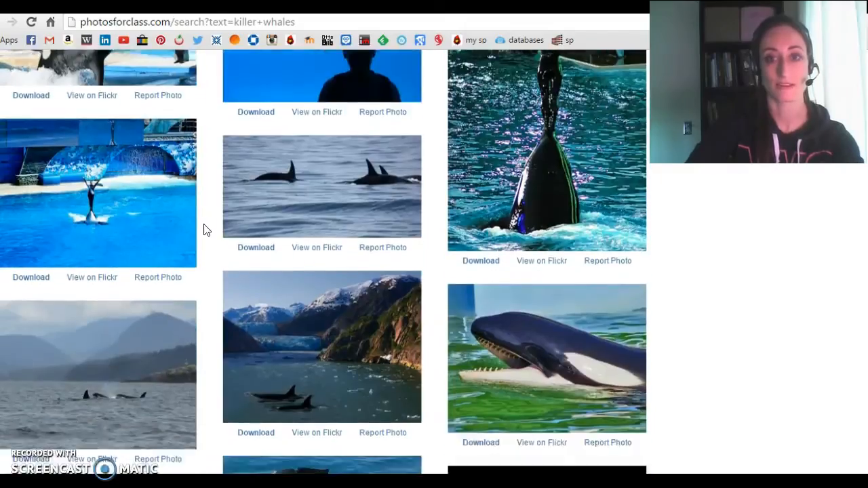
pyautogui.click(531, 241)
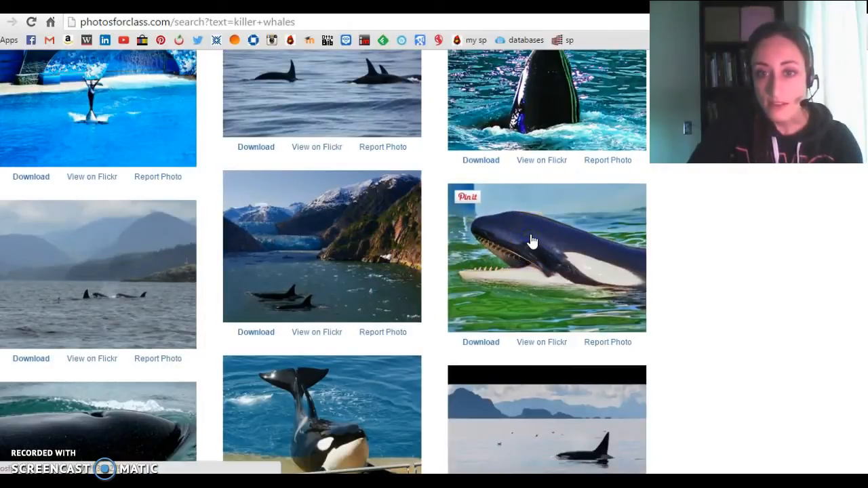
pyautogui.click(483, 346)
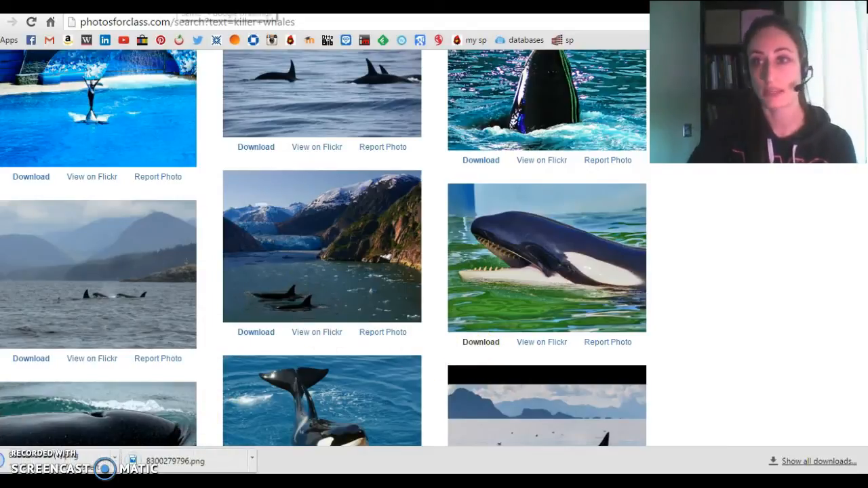
pyautogui.hotkey('ctrl', 'shift', 'Tab')
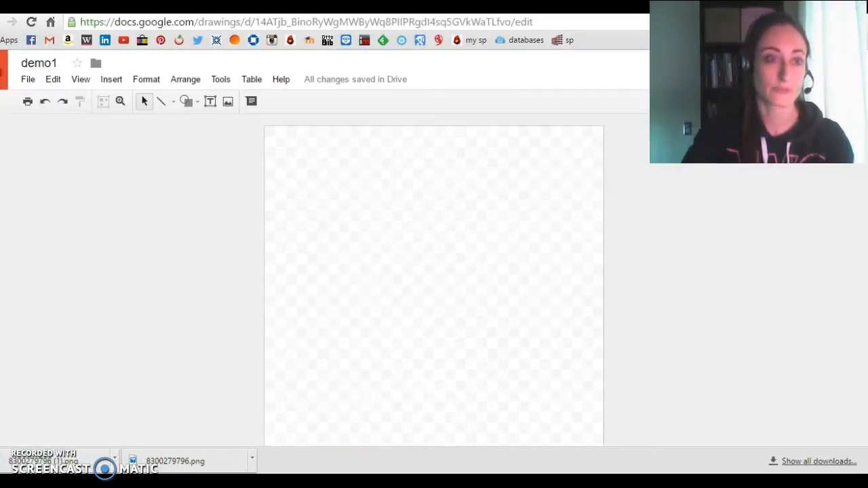
pyautogui.hotkey('ctrl', 'shift', 'Tab')
pyautogui.hotkey('ctrl', 'Tab')
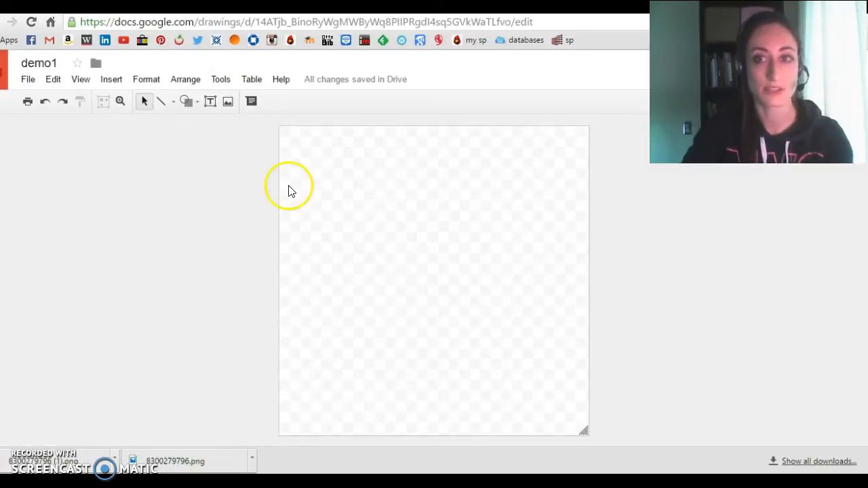
pyautogui.click(226, 102)
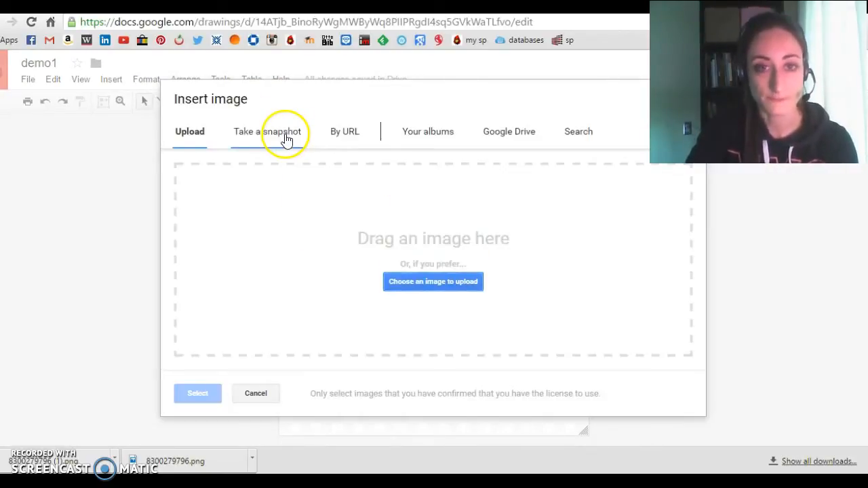
pyautogui.click(443, 283)
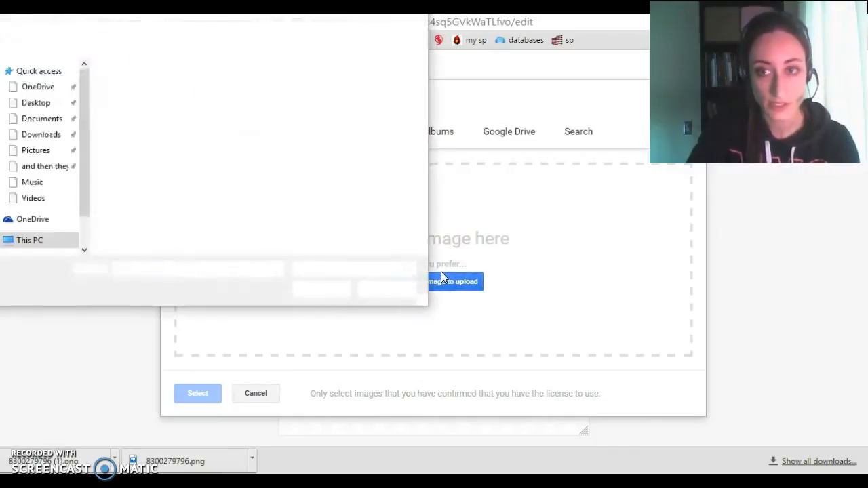
pyautogui.click(135, 129)
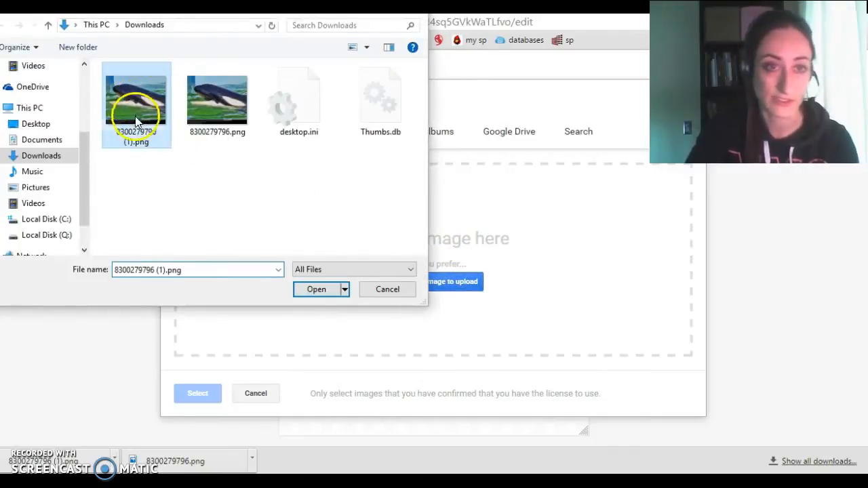
pyautogui.click(316, 289)
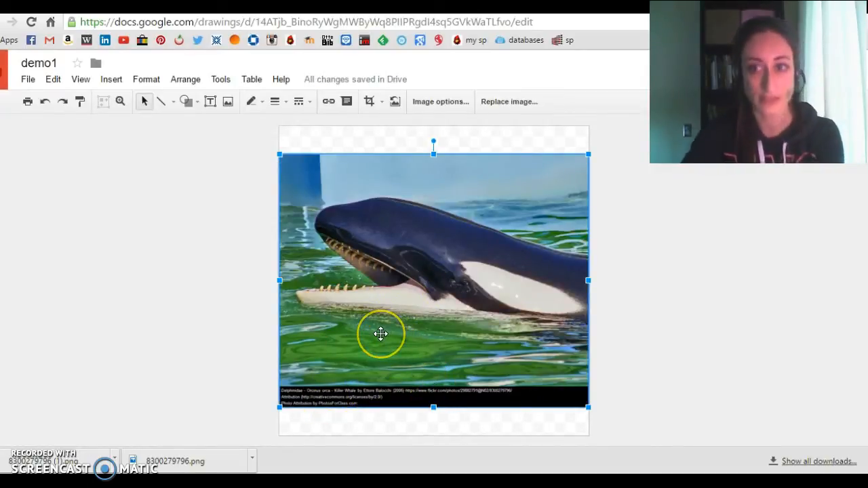
# Nudge the whale photo down until its attribution strip reaches the bottom edge of the canvas.
pyautogui.press('Down')
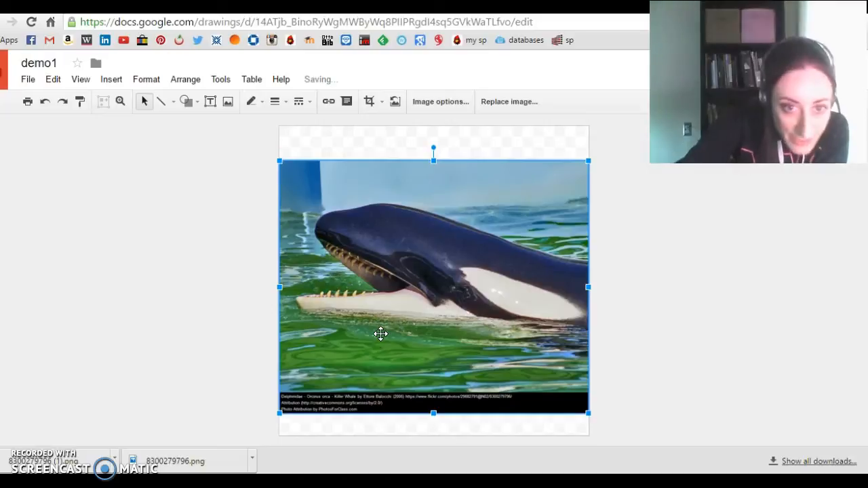
pyautogui.press('Down')
pyautogui.press('Down')
pyautogui.press('Down')
pyautogui.press('Down')
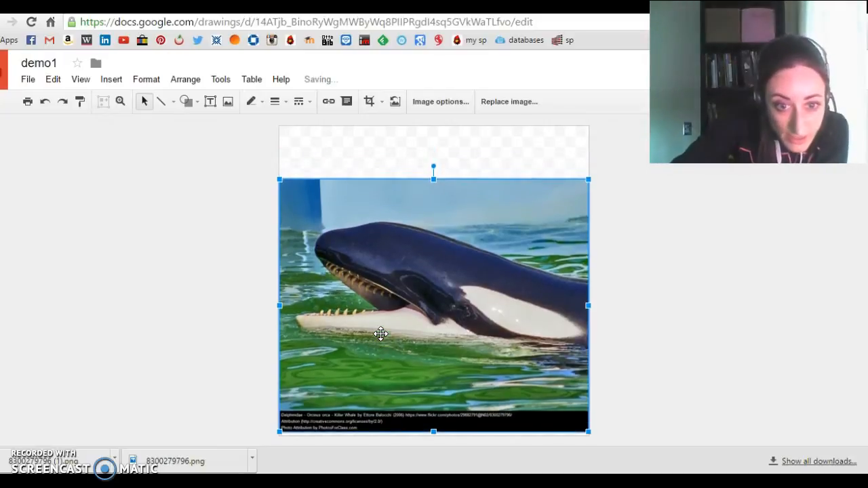
pyautogui.press('Up')
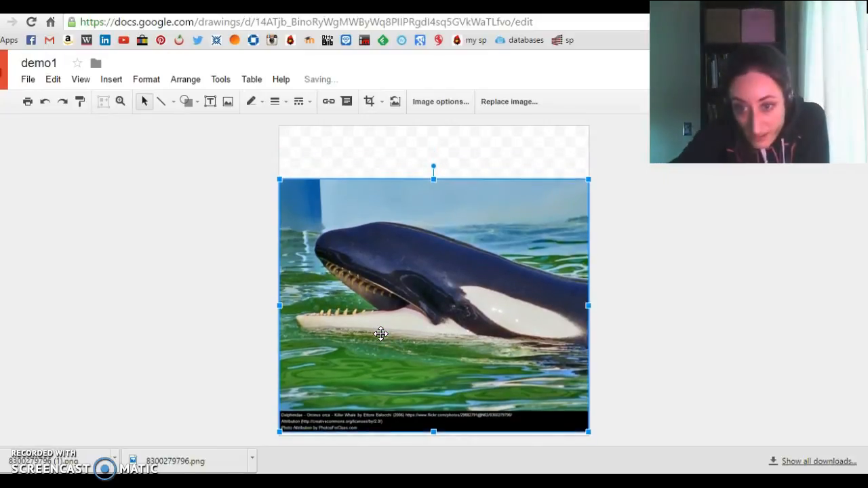
pyautogui.press('Down')
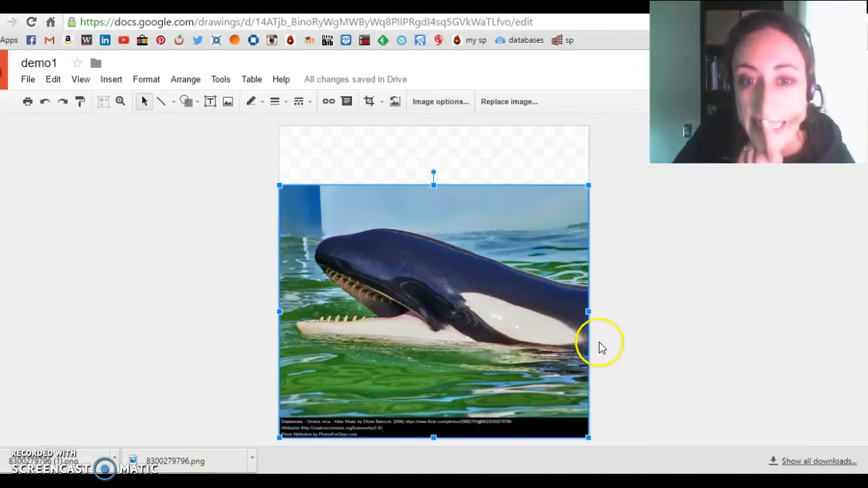
# Try stretching the photo's top edge up to the top of the canvas, and undo the resize.
pyautogui.click(370, 104)
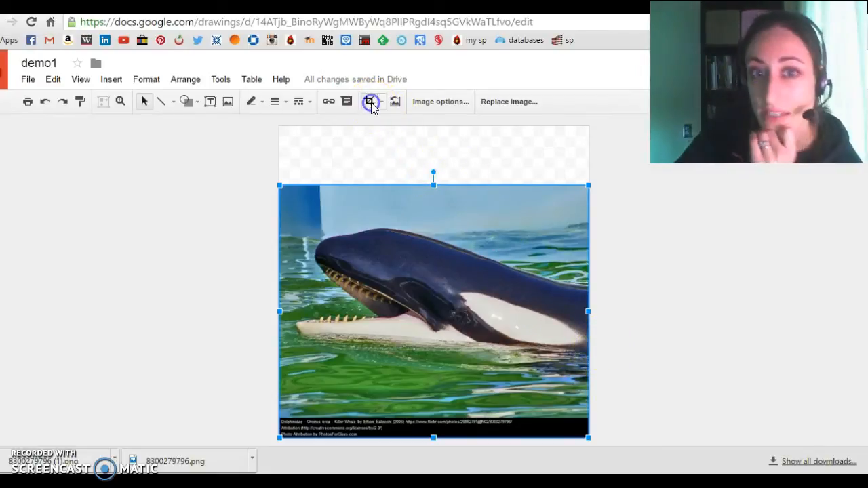
pyautogui.click(380, 104)
pyautogui.click(369, 102)
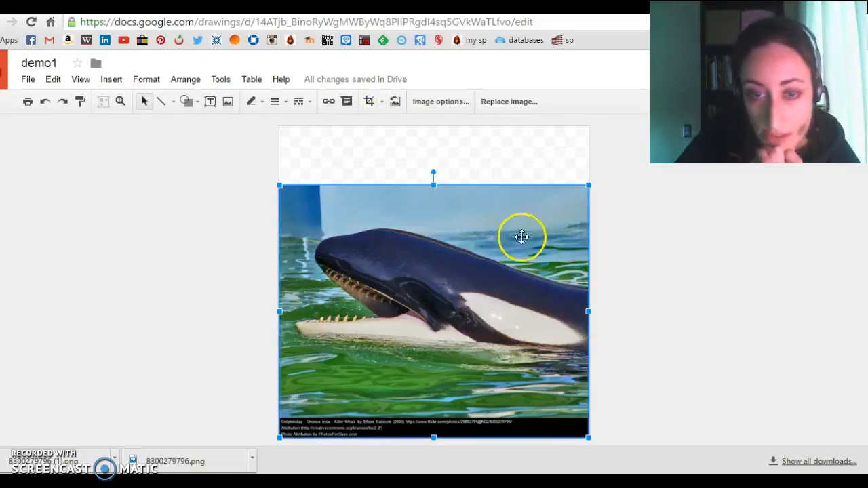
pyautogui.moveTo(433, 185); pyautogui.dragTo(439, 128)
pyautogui.click(47, 101)
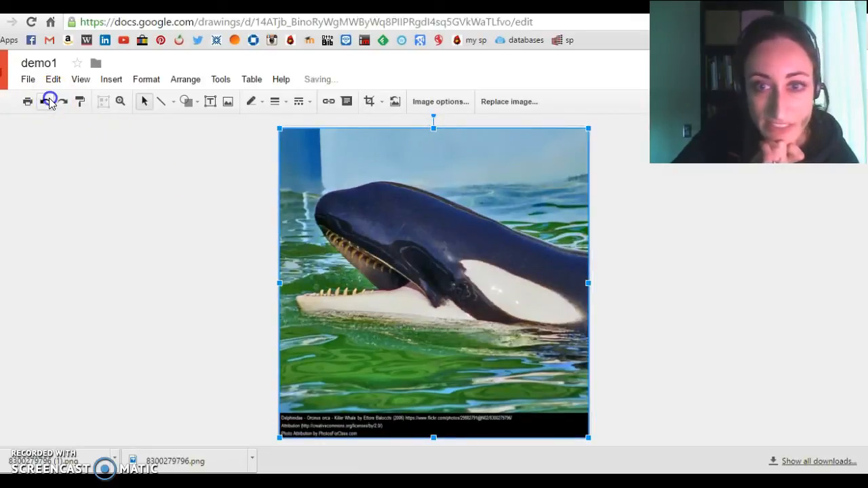
# Resize the whale photo by its edges and corner and nudge it so that it covers the whole canvas.
pyautogui.moveTo(591, 311); pyautogui.dragTo(531, 323)
pyautogui.moveTo(529, 185); pyautogui.dragTo(584, 150)
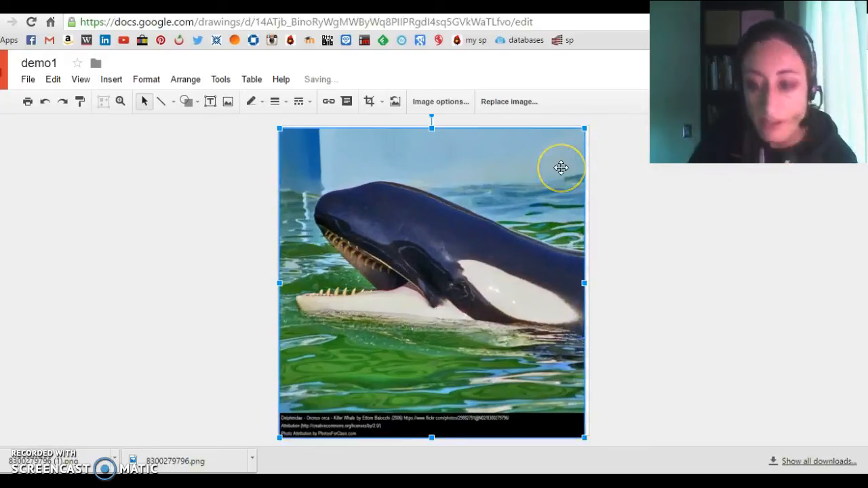
pyautogui.press('Right')
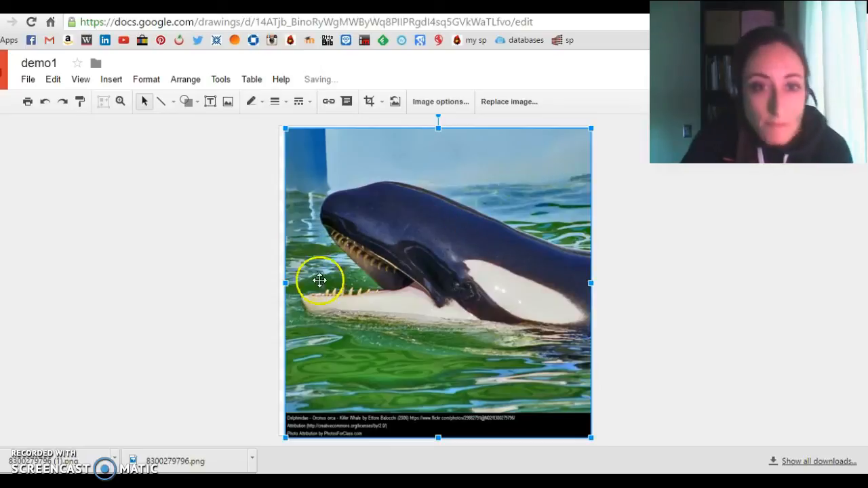
pyautogui.moveTo(281, 285); pyautogui.dragTo(278, 285)
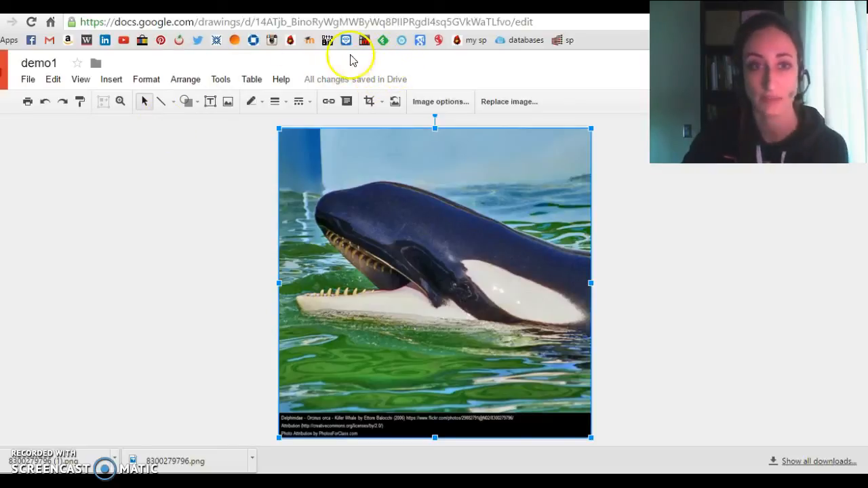
# Insert word art reading "Are we done with" on one line and "state testing yet?" on a second line.
pyautogui.click(147, 83)
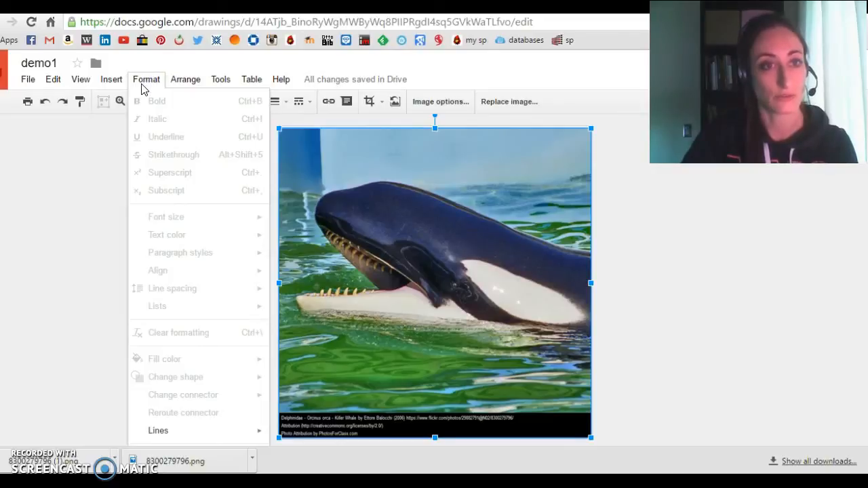
pyautogui.click(112, 81)
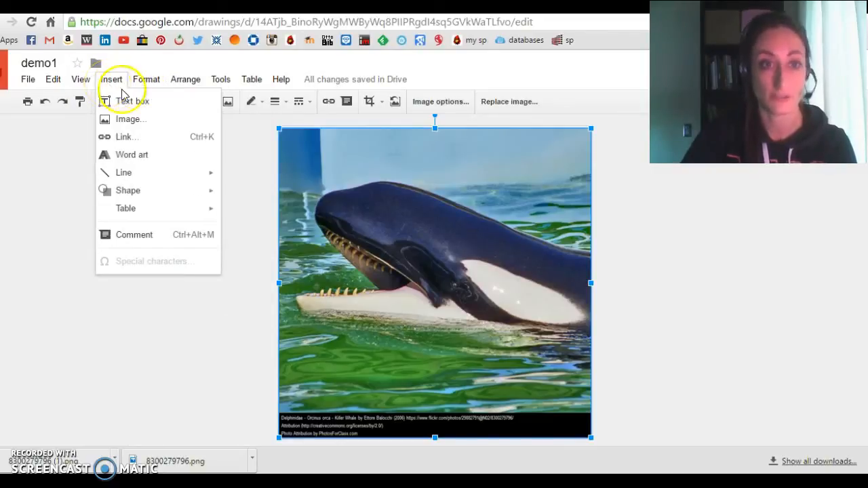
pyautogui.click(139, 139)
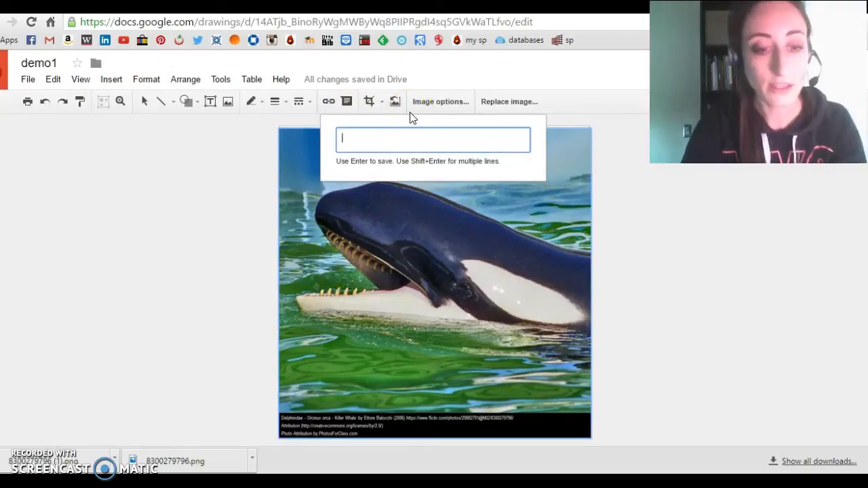
pyautogui.write('A')
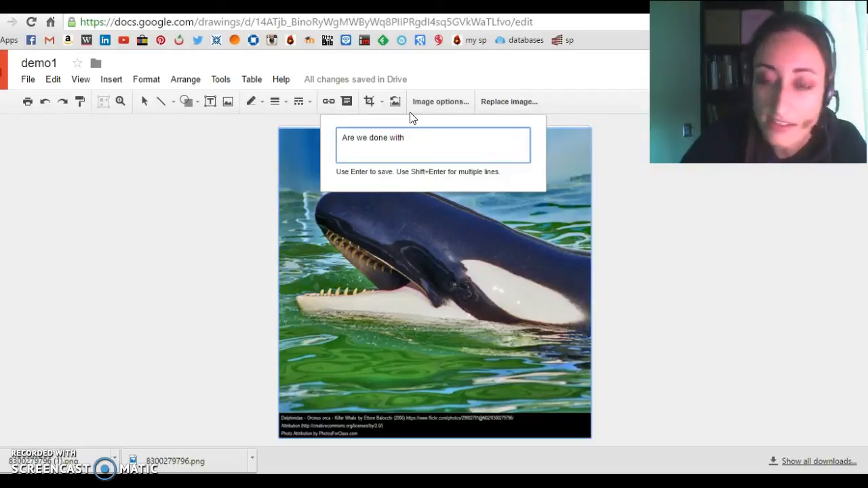
pyautogui.write('re we done with')
pyautogui.hotkey('shift', 'Return')
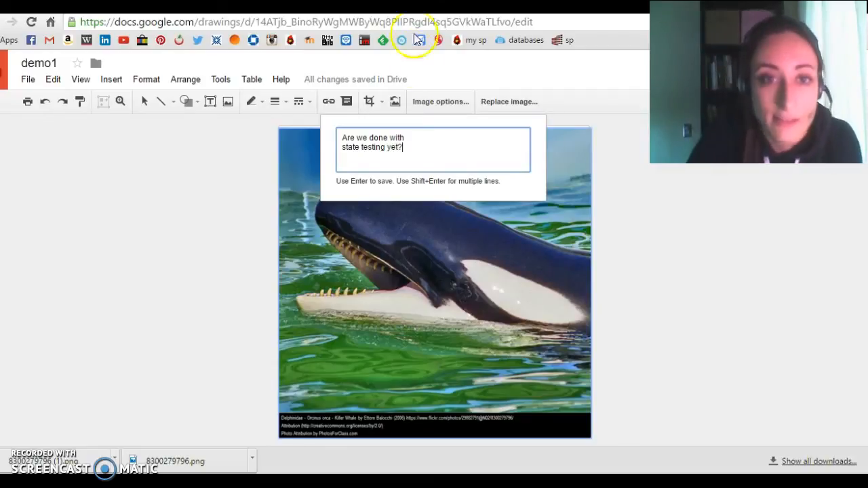
pyautogui.press('Return')
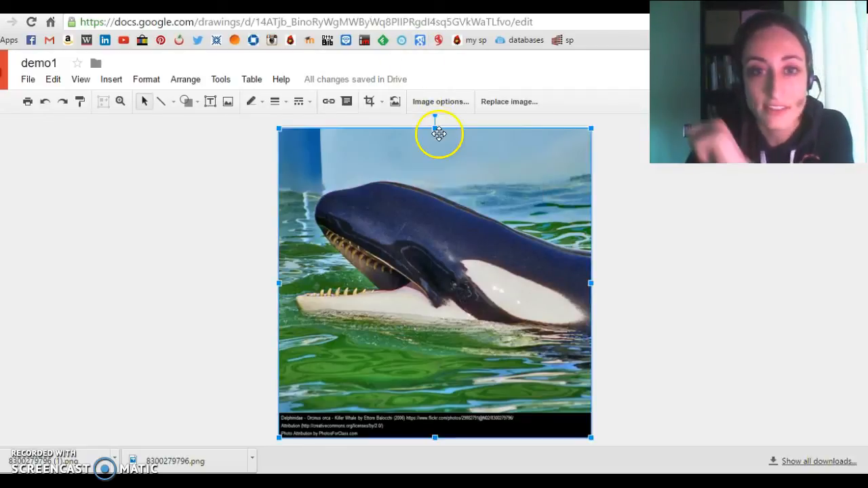
# Make the word art taller and bold, and widen it to span nearly the full width of the photo.
pyautogui.moveTo(431, 250); pyautogui.dragTo(446, 168)
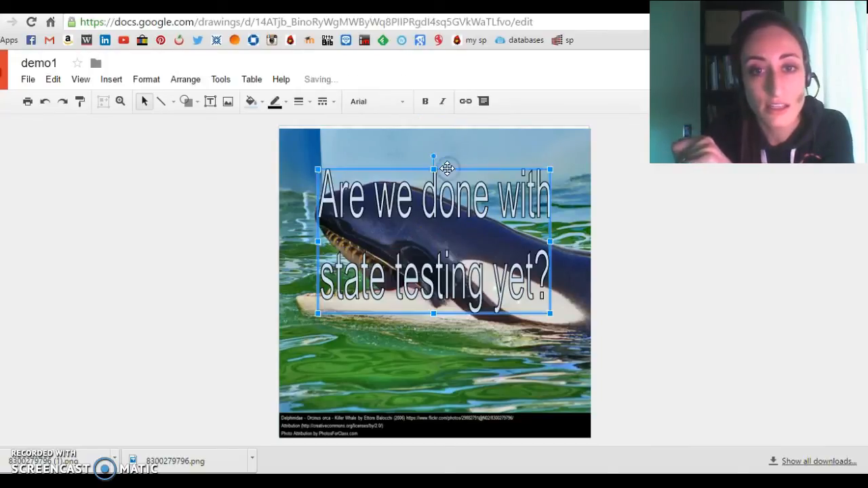
pyautogui.moveTo(317, 241); pyautogui.dragTo(285, 238)
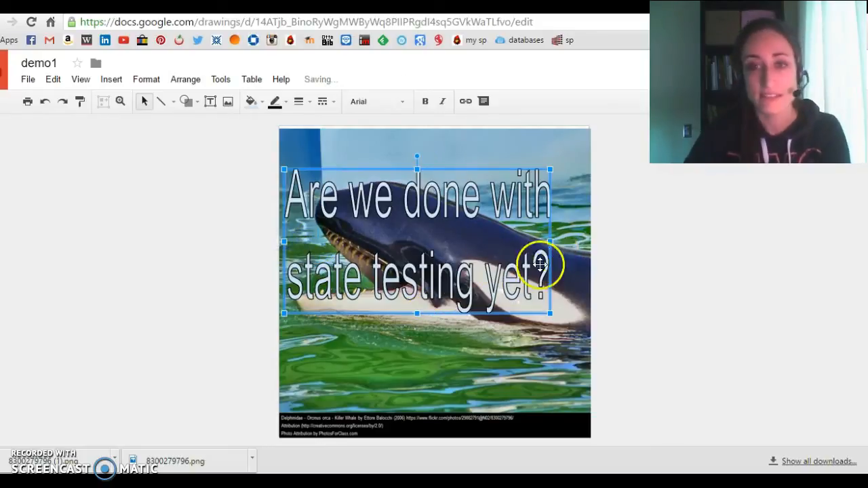
pyautogui.doubleClick(529, 278)
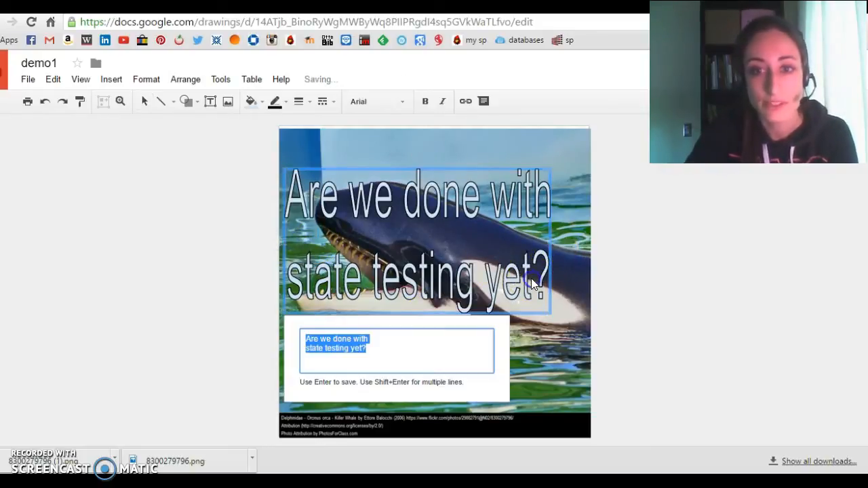
pyautogui.click(425, 102)
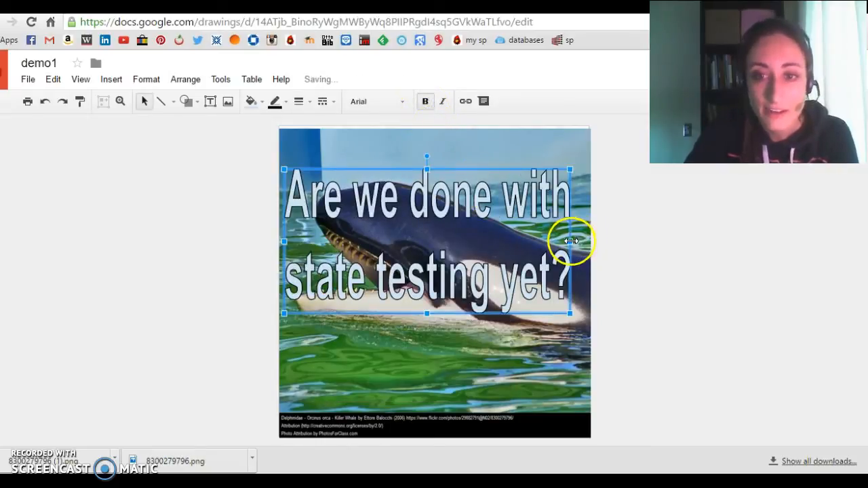
pyautogui.moveTo(583, 233); pyautogui.dragTo(586, 233)
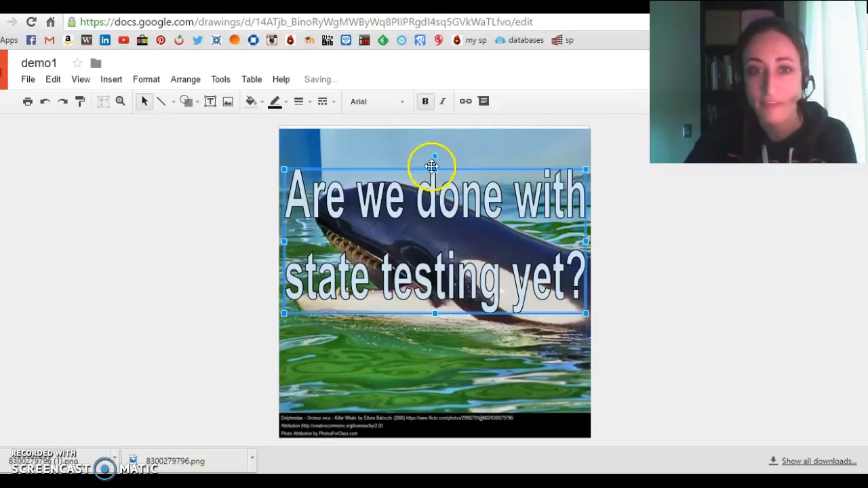
# Fill the word art with white and set its outline thickness to 2px.
pyautogui.click(252, 103)
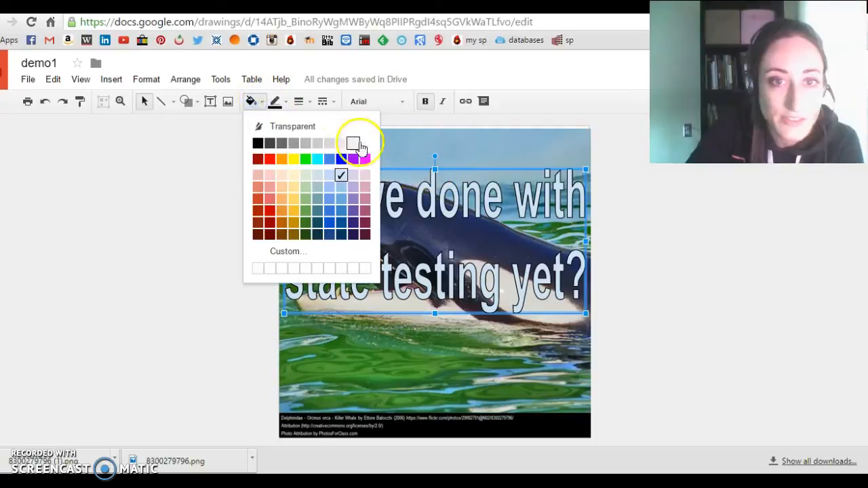
pyautogui.click(366, 142)
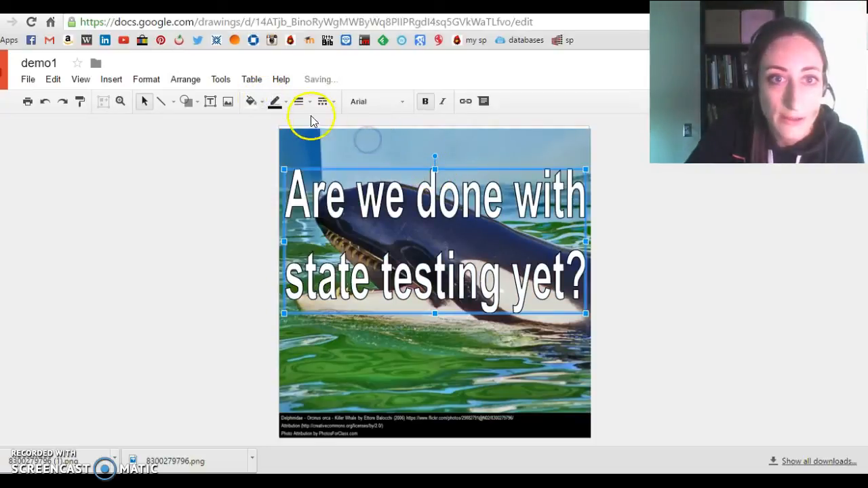
pyautogui.click(305, 108)
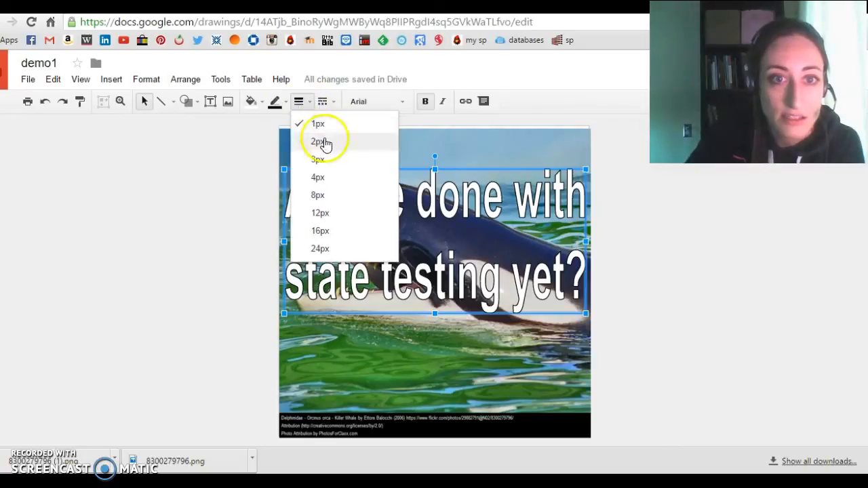
pyautogui.click(325, 158)
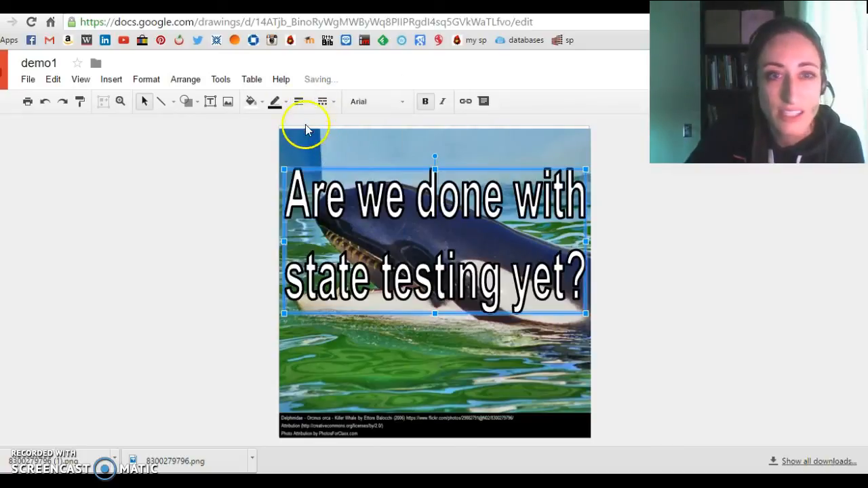
pyautogui.click(303, 102)
pyautogui.click(319, 139)
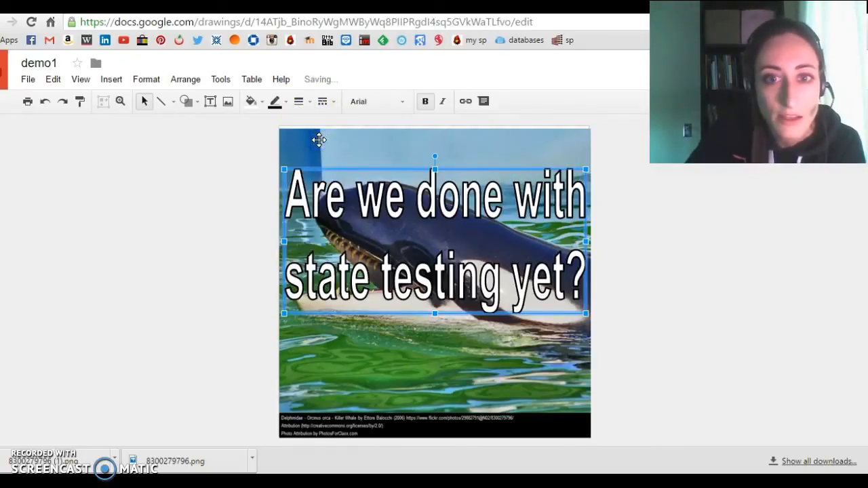
# Reduce the word art's height and place it across the lower half of the photo, above the attribution strip.
pyautogui.moveTo(446, 204); pyautogui.dragTo(441, 300)
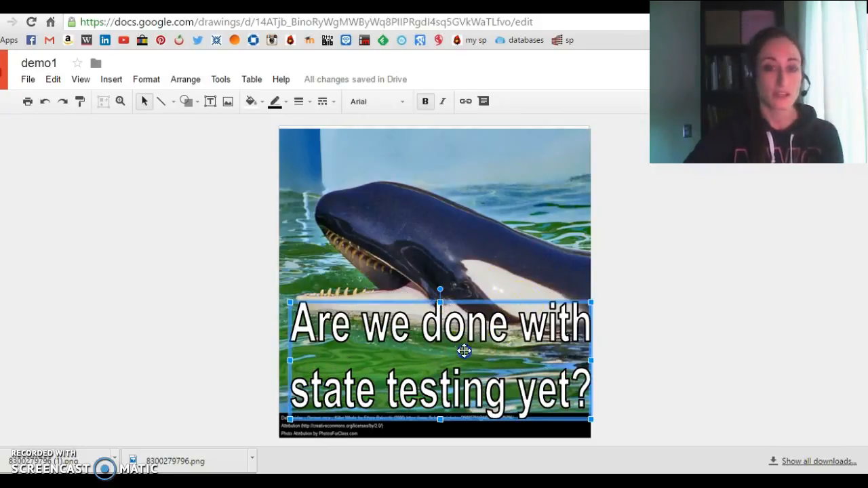
pyautogui.moveTo(456, 344); pyautogui.dragTo(454, 340)
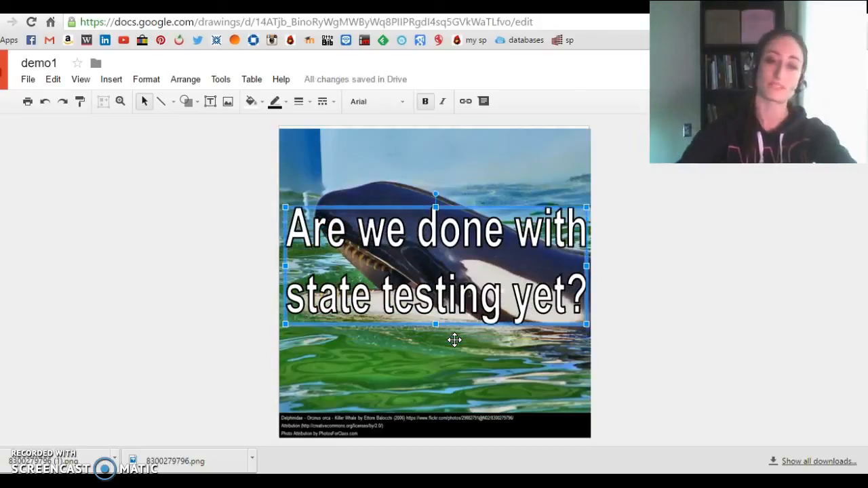
pyautogui.press('Down')
pyautogui.press('Down')
pyautogui.press('Down')
pyautogui.press('Down')
pyautogui.press('Down')
pyautogui.press('Down')
pyautogui.press('Down')
pyautogui.press('Down')
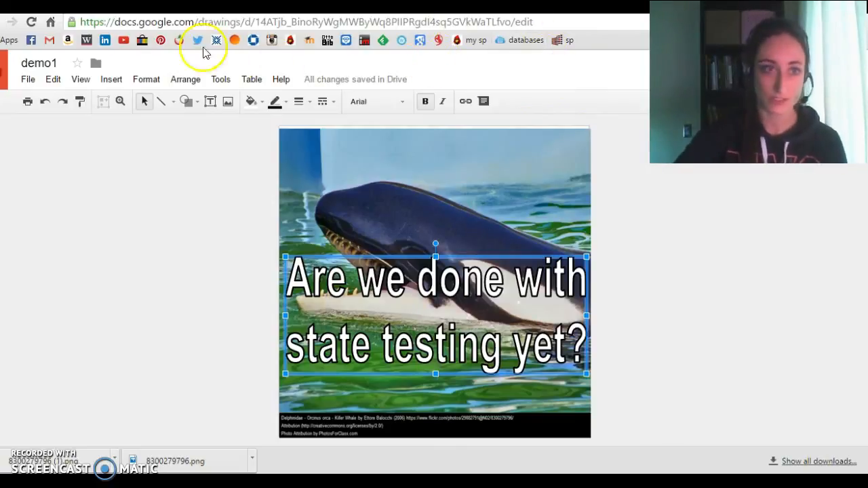
# Download the demo1 drawing as a PNG image.
pyautogui.click(27, 82)
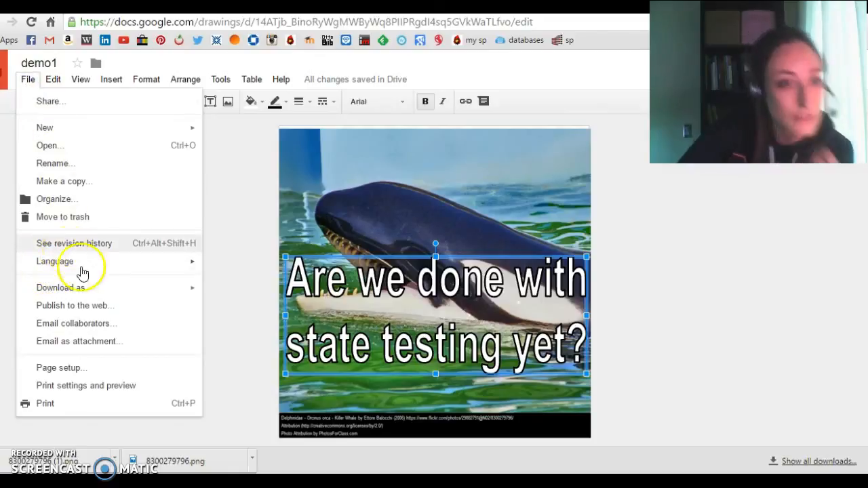
pyautogui.moveTo(98, 296)
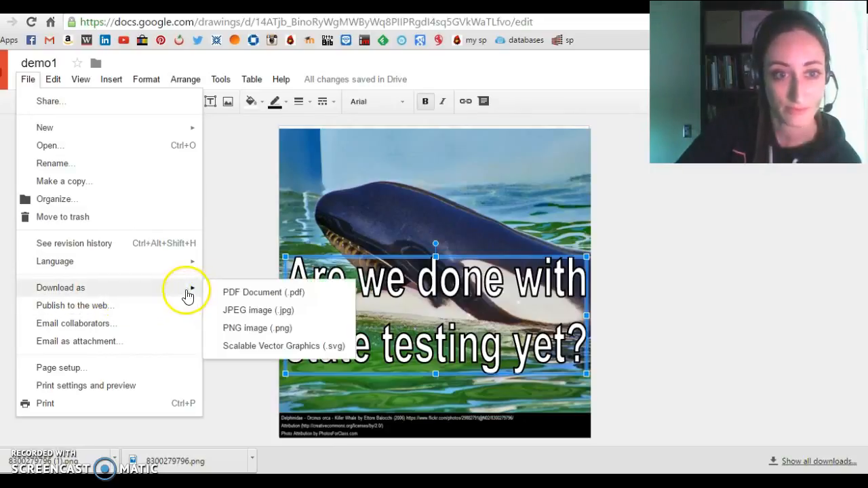
pyautogui.click(264, 329)
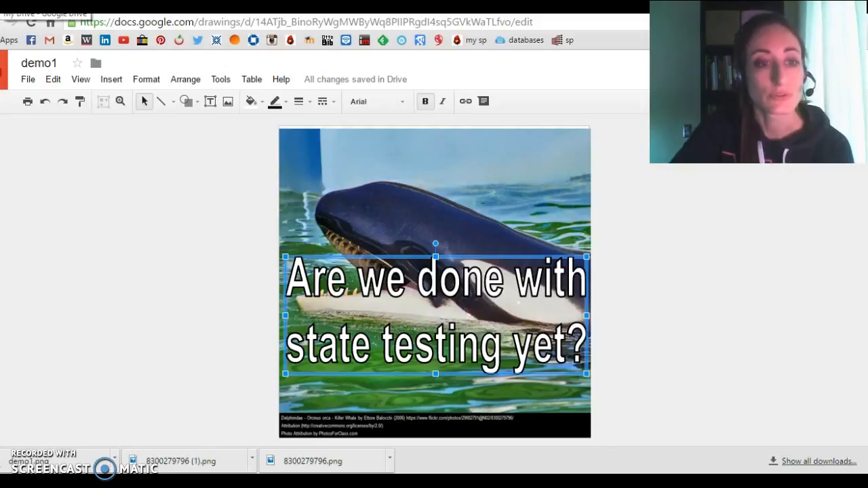
# Locate the newly downloaded demo1.png in the Downloads folder and open it for viewing.
pyautogui.click(841, 462)
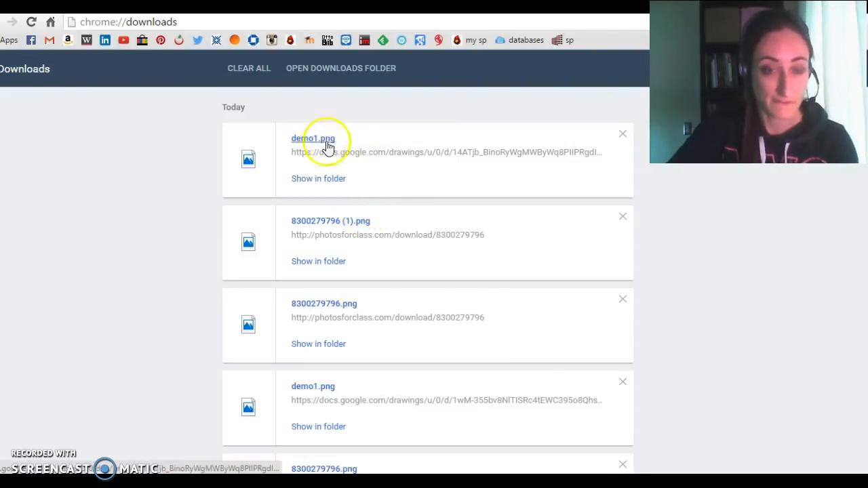
pyautogui.click(328, 180)
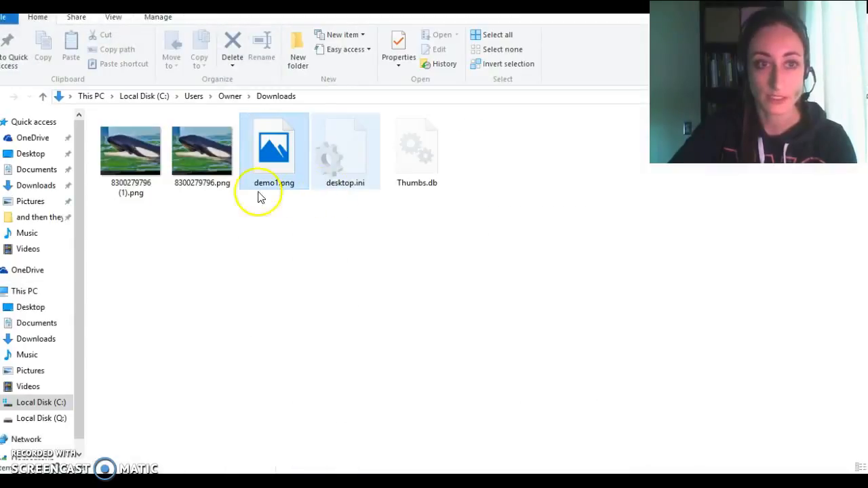
pyautogui.doubleClick(273, 154)
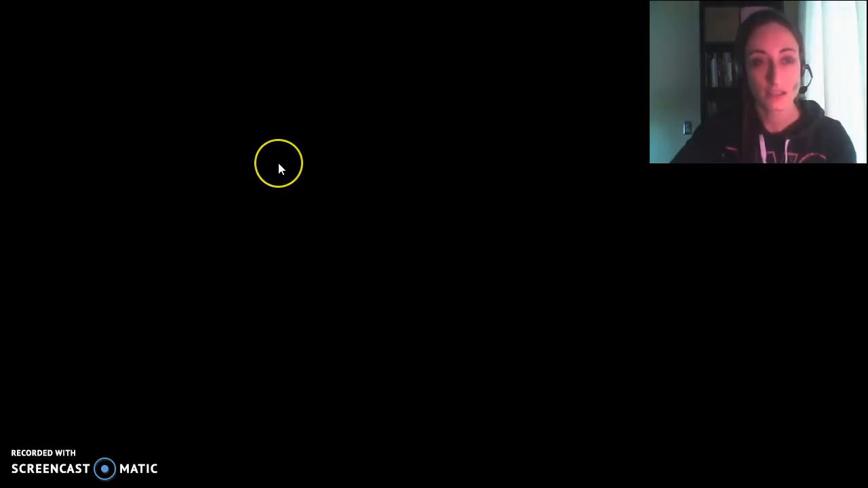